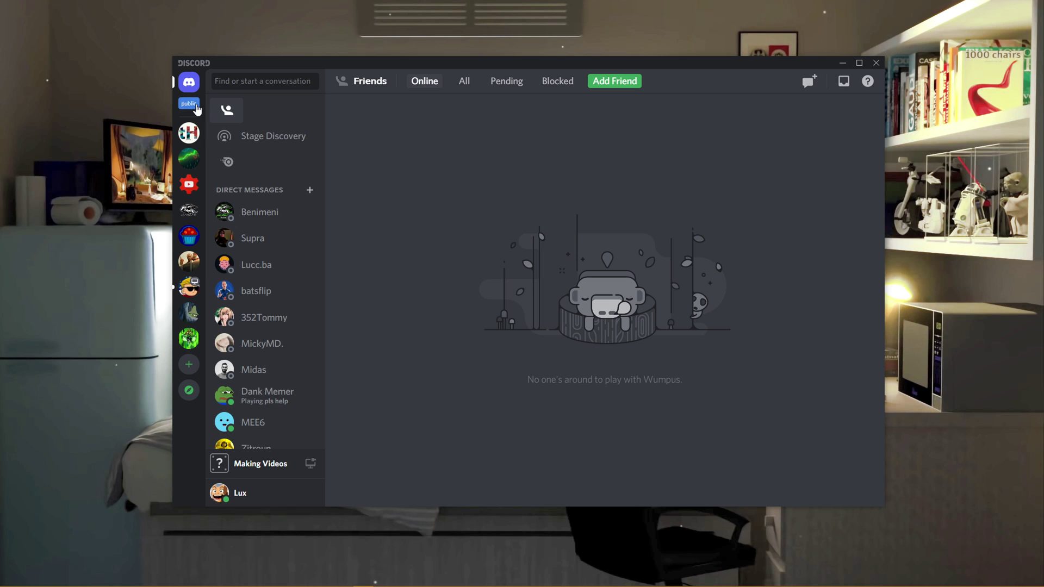
# Step: View the featured public servers list and close it again
pyautogui.click(190, 103)
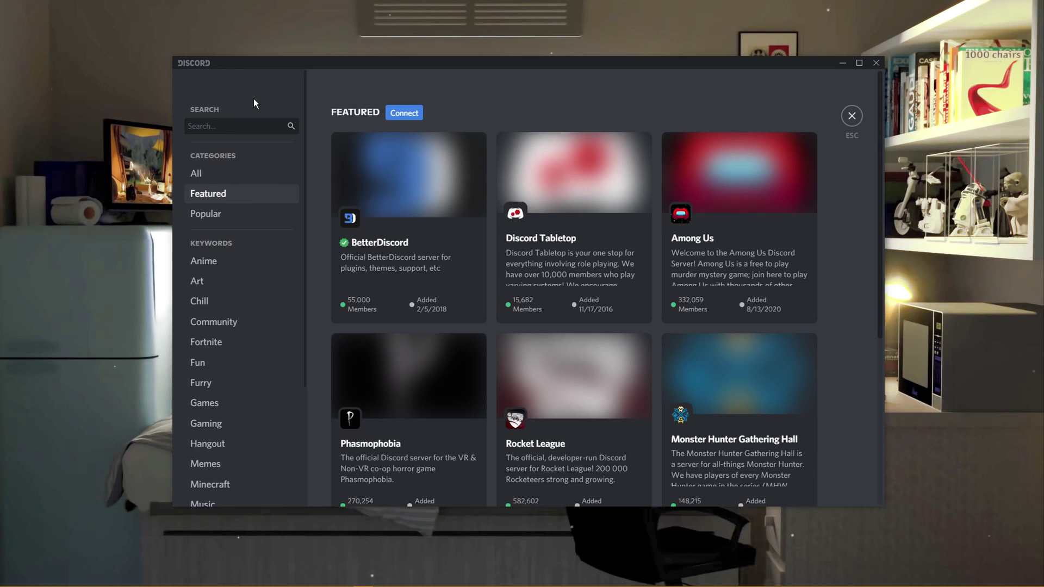
pyautogui.click(852, 116)
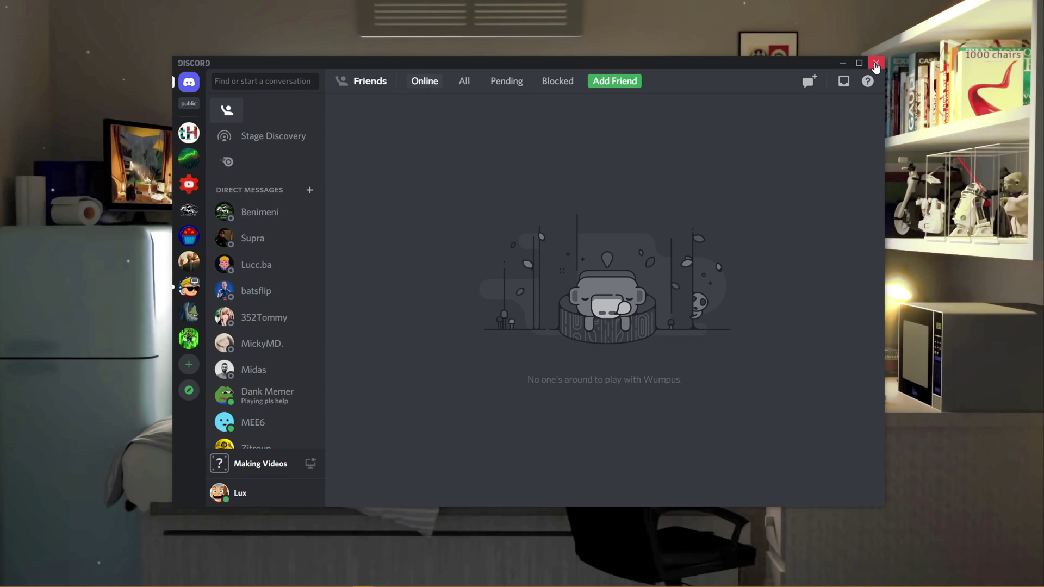
# Step: Close the Discord window and end the running Discord (32 bit) process in Task Manager
pyautogui.click(875, 63)
pyautogui.rightClick(729, 579)
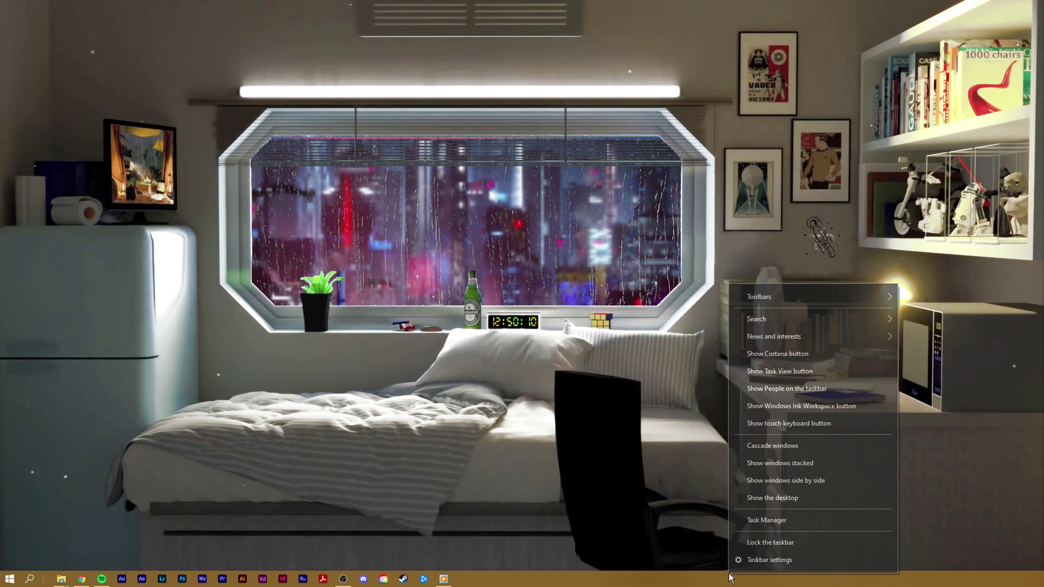
pyautogui.click(754, 519)
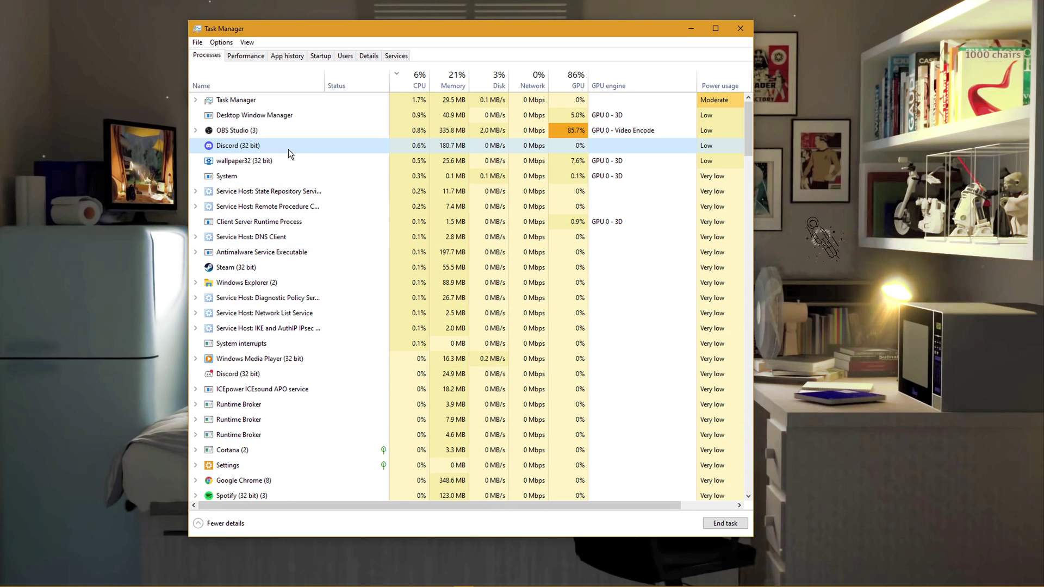
pyautogui.rightClick(304, 146)
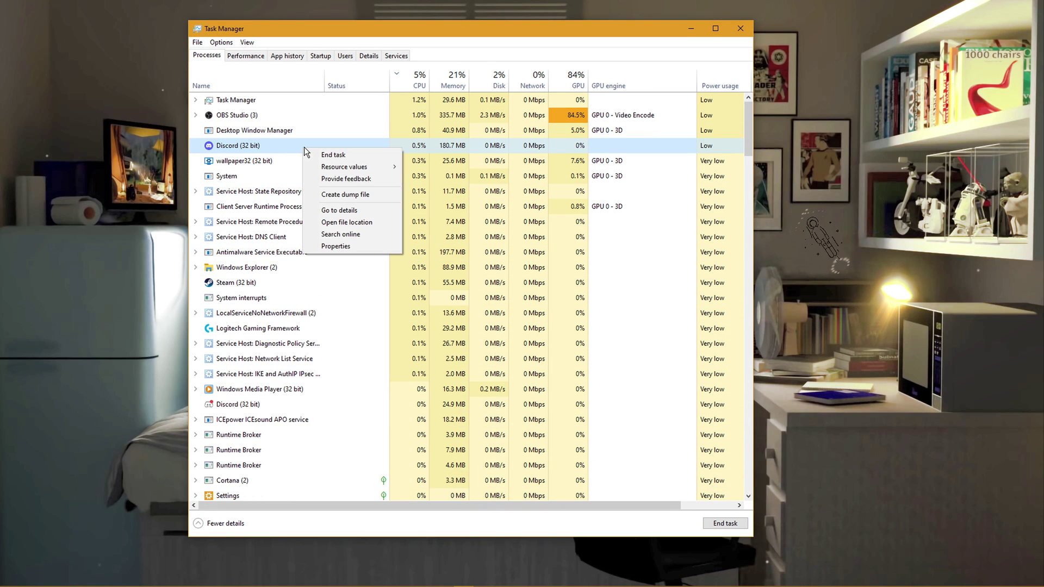
pyautogui.click(378, 158)
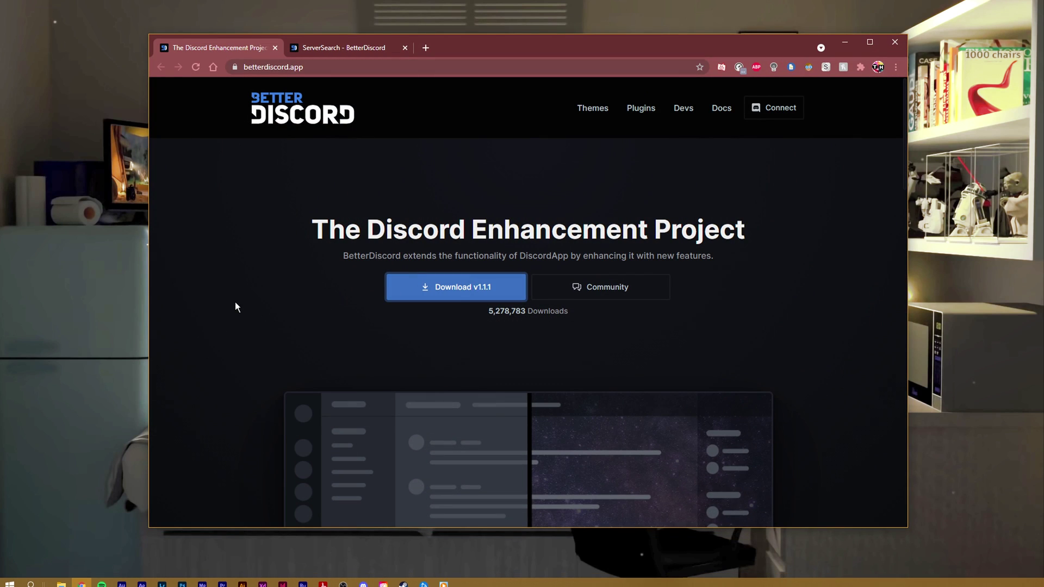
# Step: Switch to Chrome, download the BetterDiscord v1.1.1 installer from betterdiscord.app and show the file in its folder
pyautogui.click(441, 294)
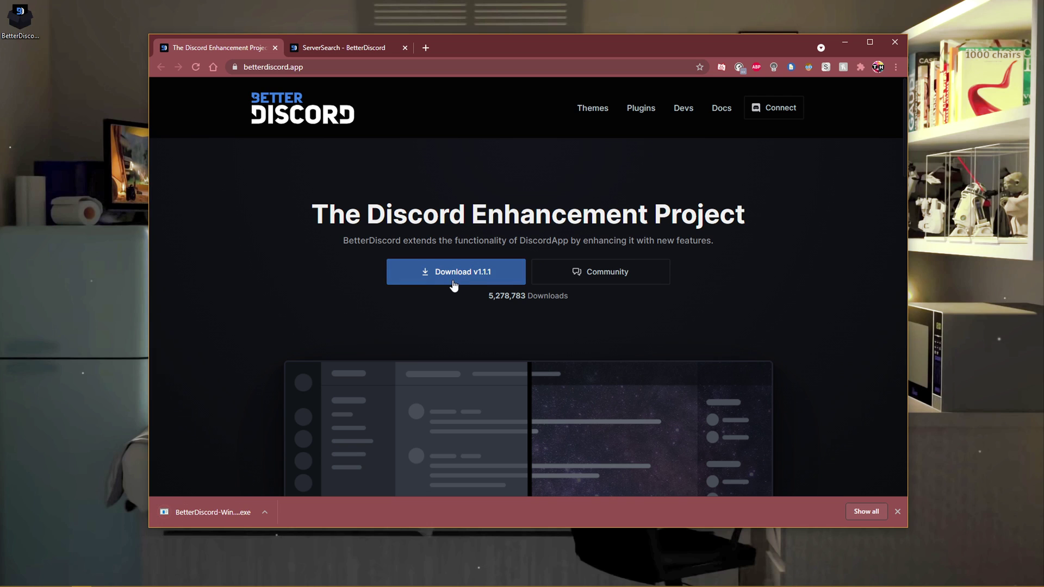
pyautogui.click(265, 513)
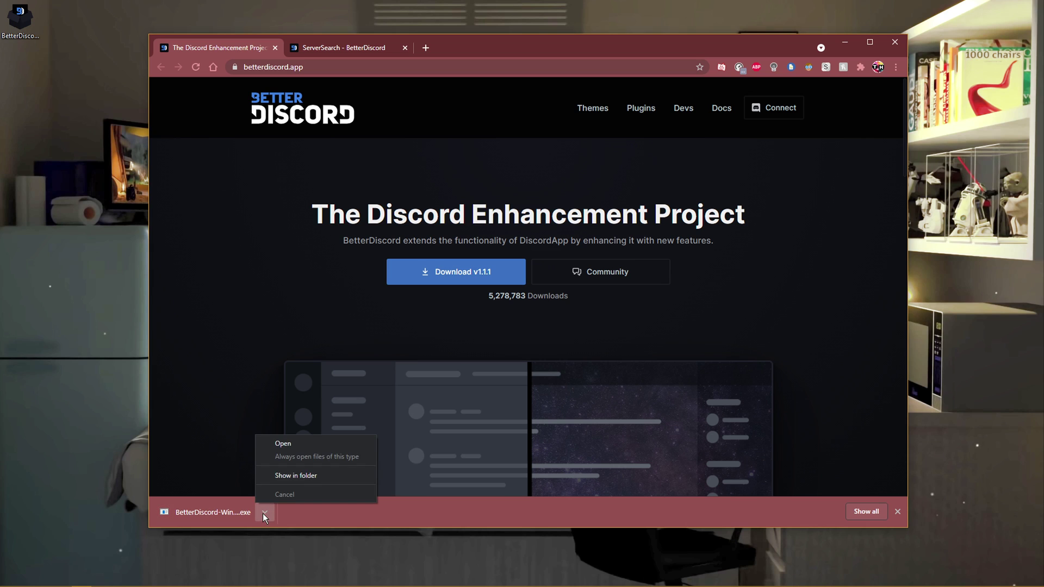
pyautogui.click(344, 475)
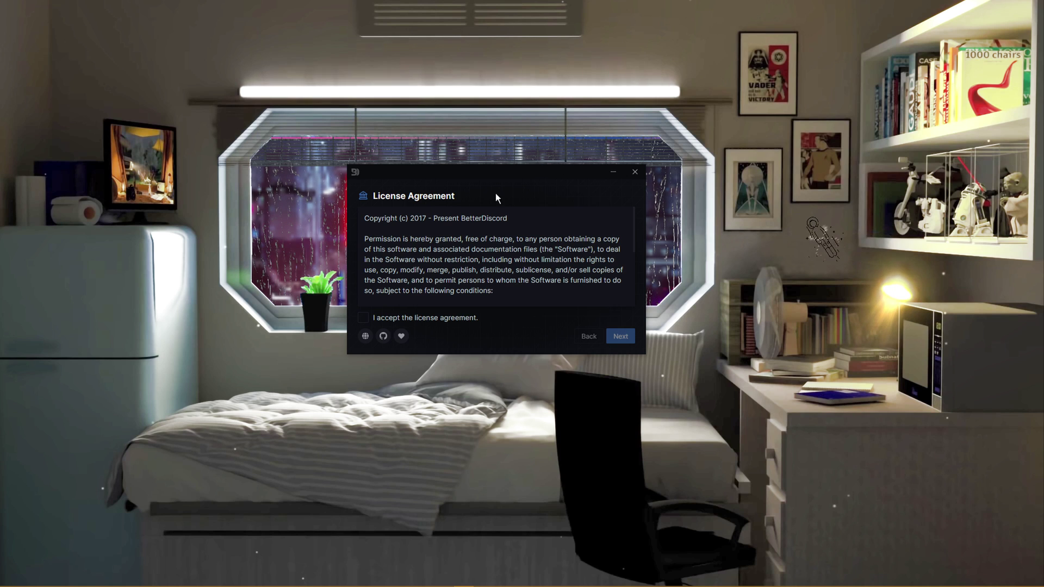
# Step: Accept the BetterDiscord license agreement and continue with the Install BetterDiscord action
pyautogui.click(363, 318)
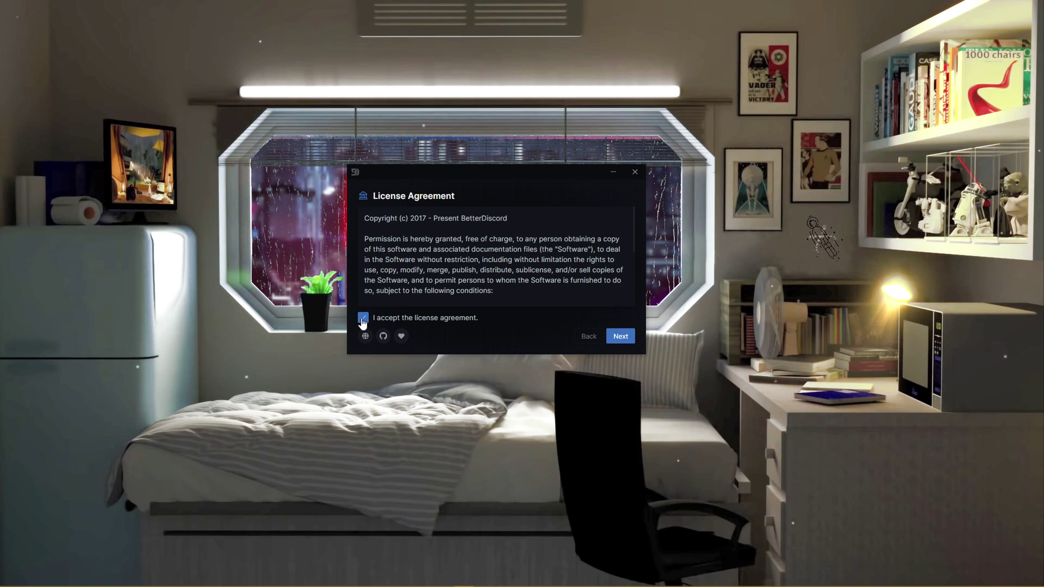
pyautogui.click(621, 336)
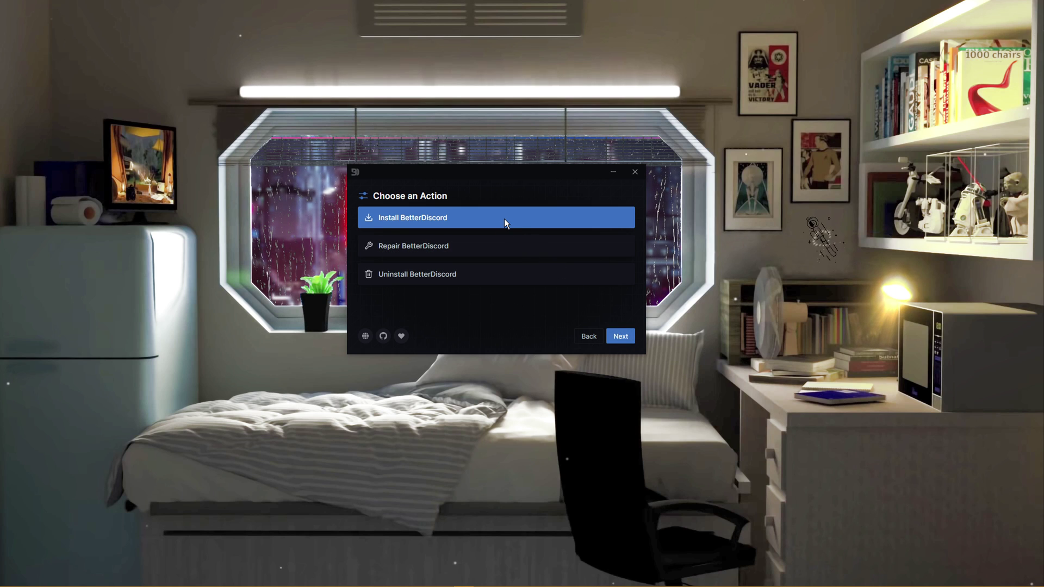
pyautogui.click(618, 338)
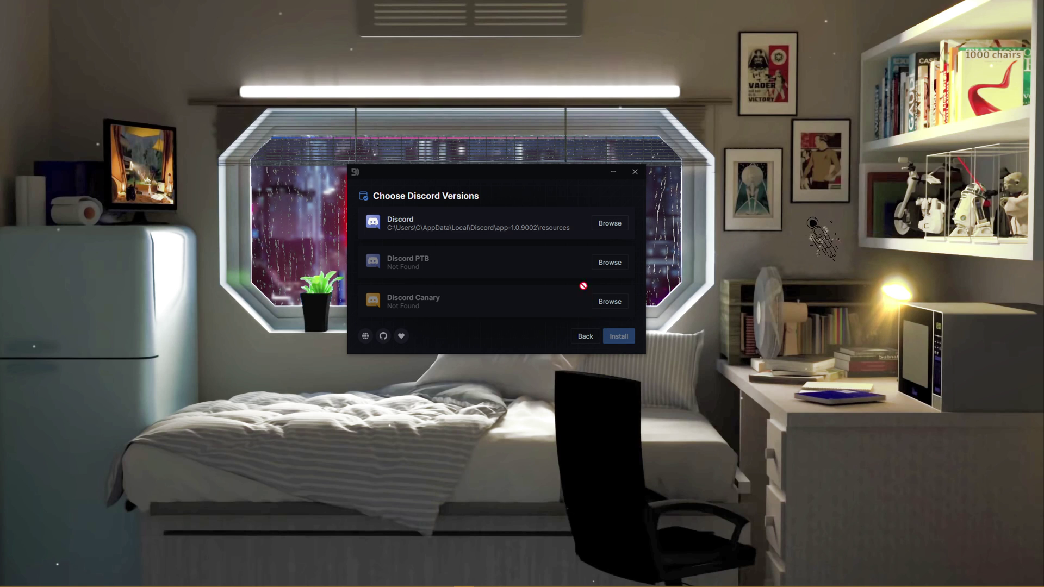
# Step: Choose the standard Discord version as the installation target and browse to its Discord folder
pyautogui.click(573, 241)
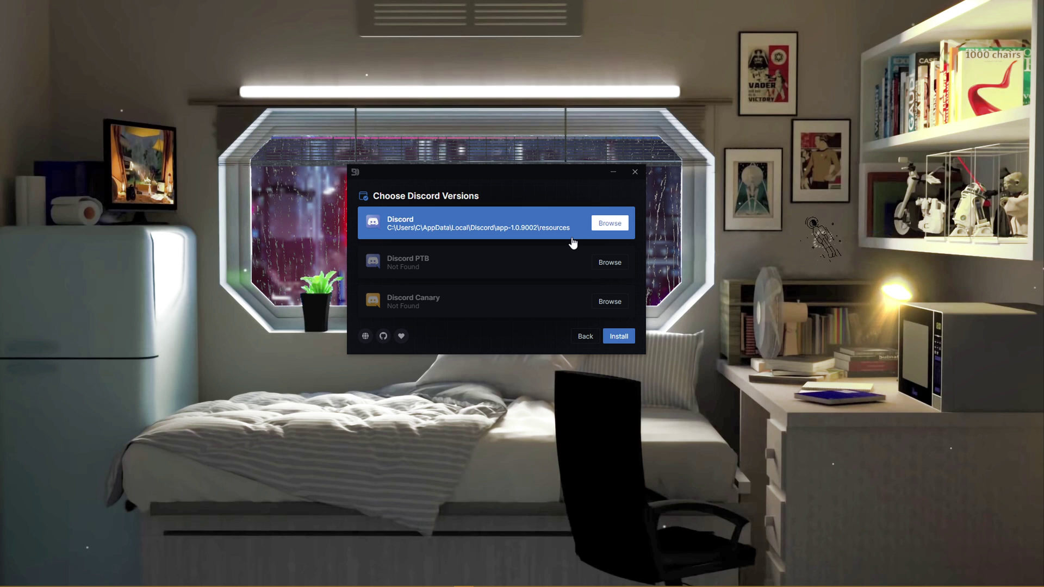
pyautogui.click(610, 223)
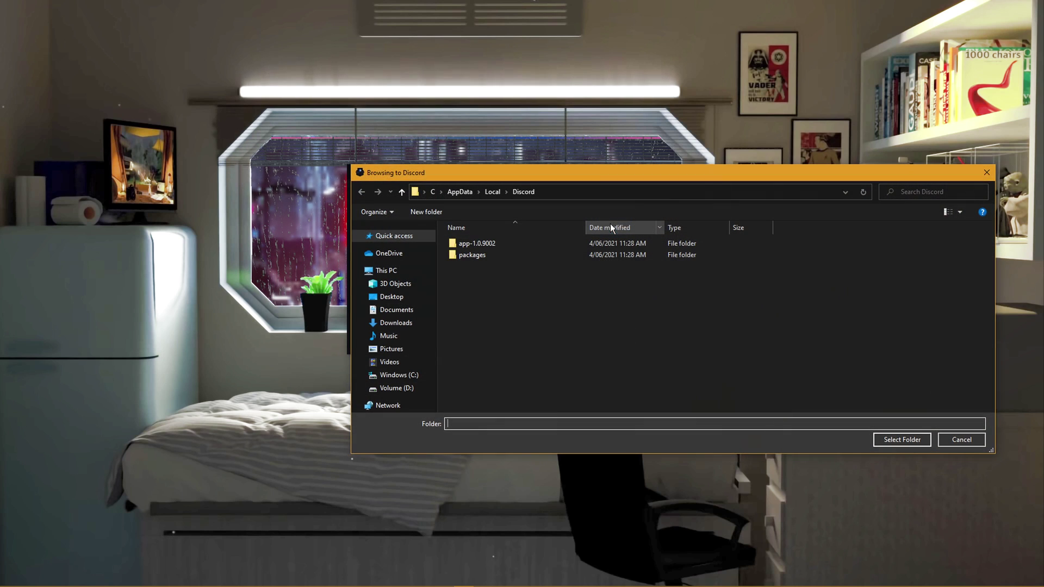
pyautogui.moveTo(621, 171); pyautogui.dragTo(504, 143)
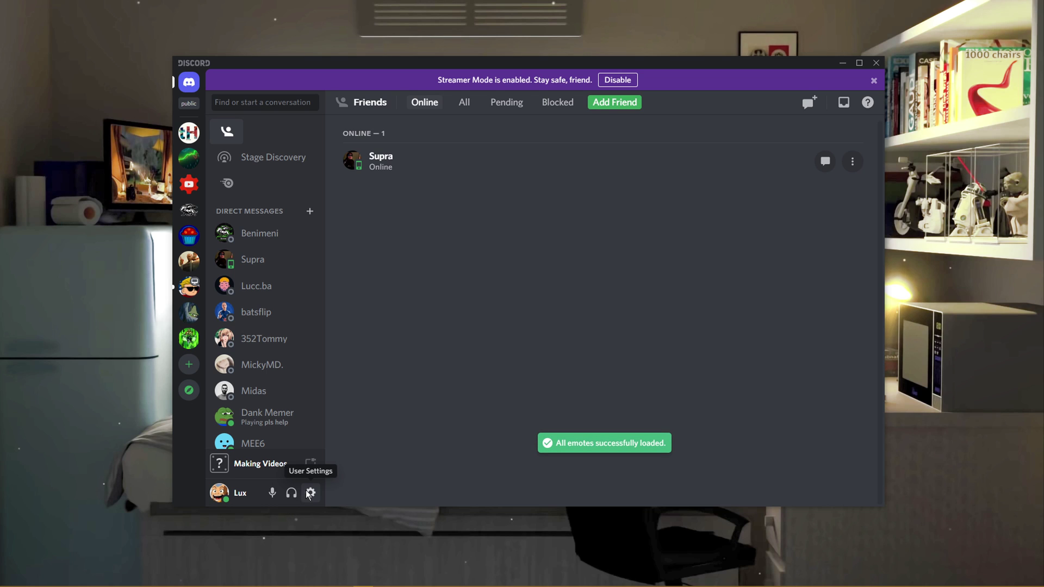
# Step: Open Discord's user settings and show the BetterDiscord Plugins page
pyautogui.click(309, 492)
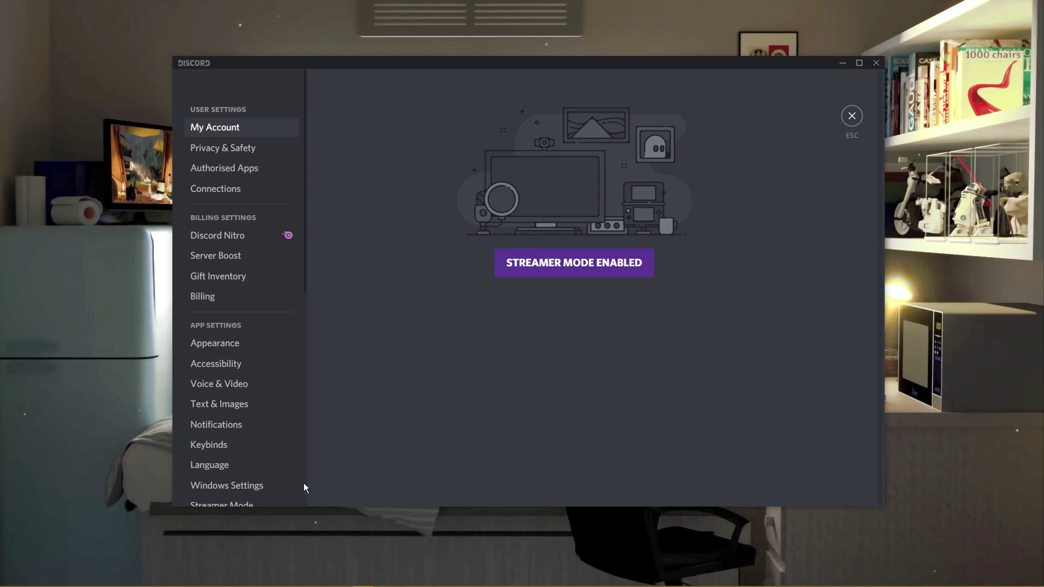
pyautogui.moveTo(304, 164); pyautogui.dragTo(318, 364)
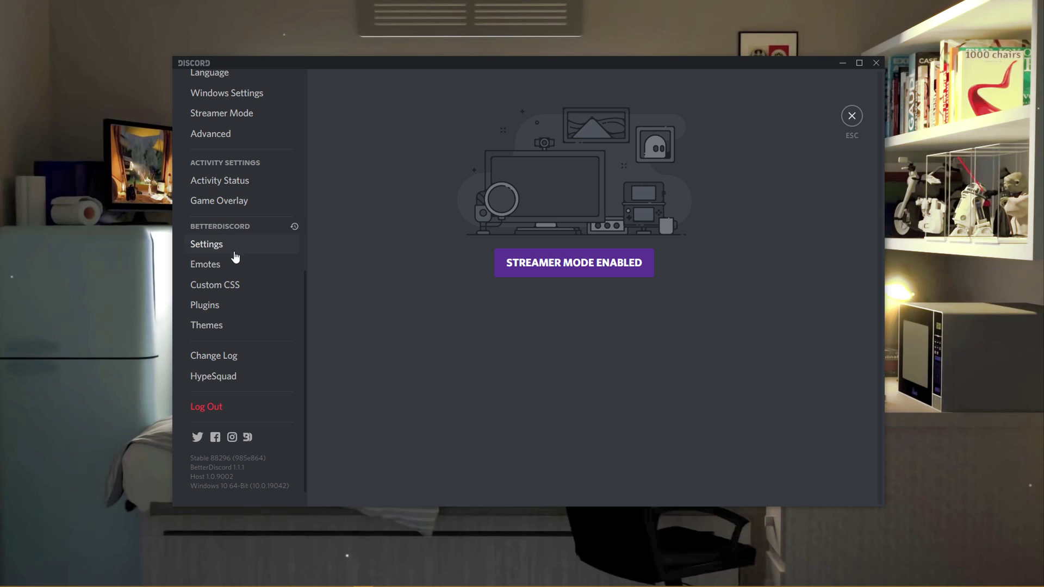
pyautogui.click(237, 306)
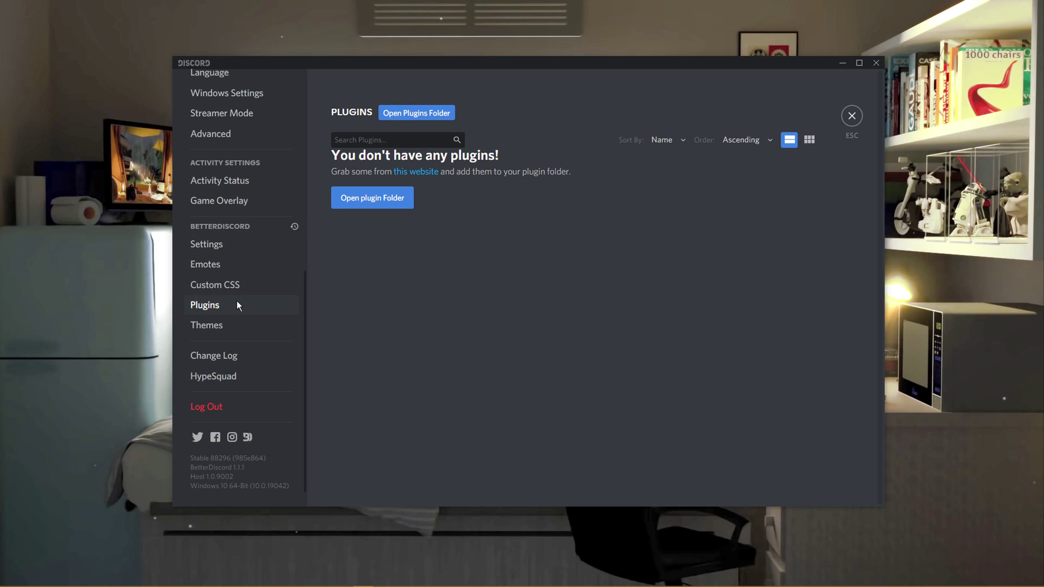
# Step: Open the BetterDiscord plugins folder in File Explorer and place its window over the Discord window
pyautogui.click(343, 207)
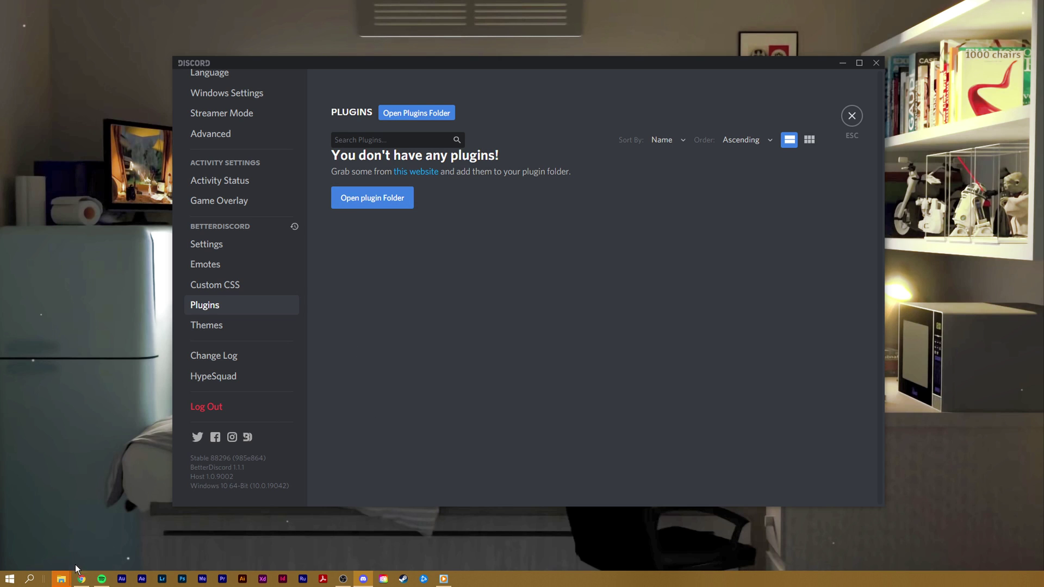
pyautogui.click(61, 579)
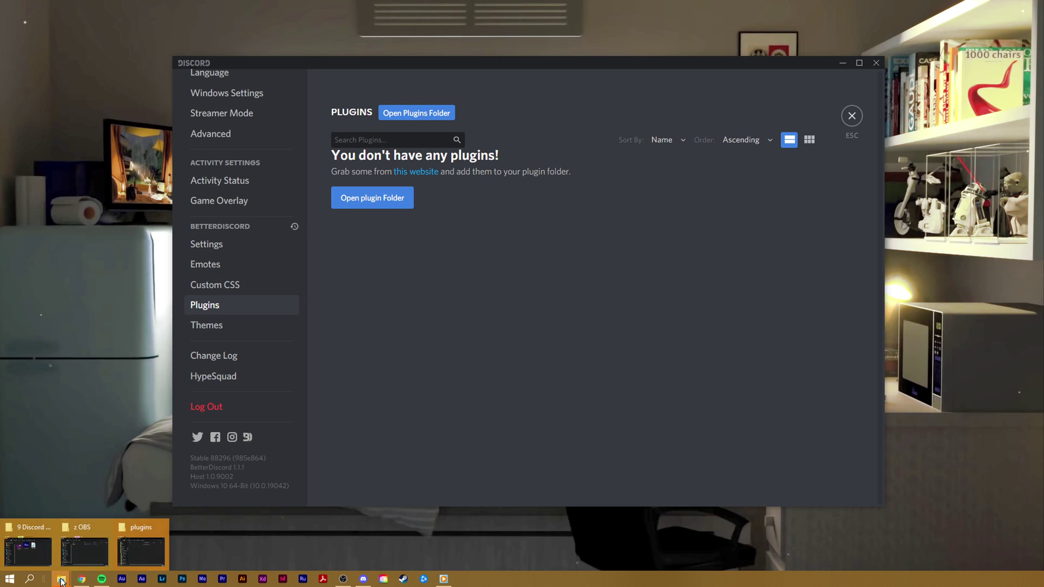
pyautogui.click(157, 540)
pyautogui.moveTo(403, 88); pyautogui.dragTo(273, 60)
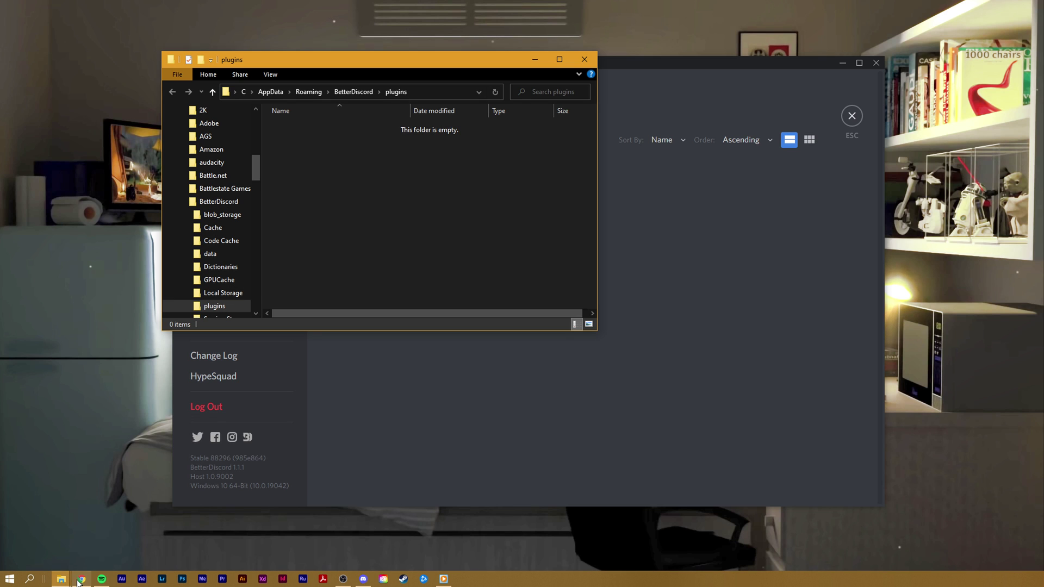
# Step: Switch to Chrome, download the ServerSearch plugin from its BetterDiscord page and dismiss the downloads bar
pyautogui.click(82, 579)
pyautogui.click(314, 47)
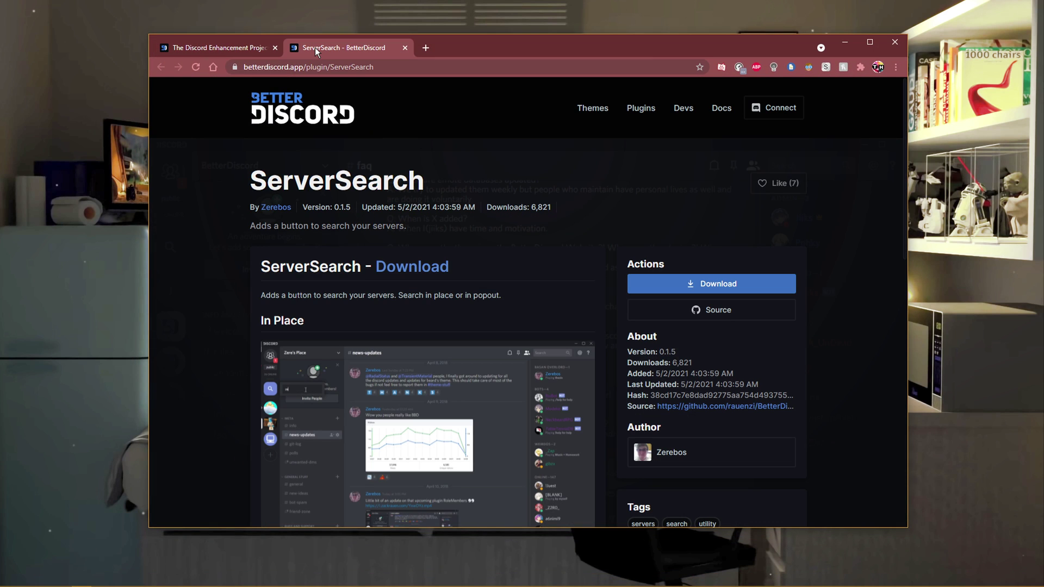
pyautogui.scroll(-1, 210, 232)
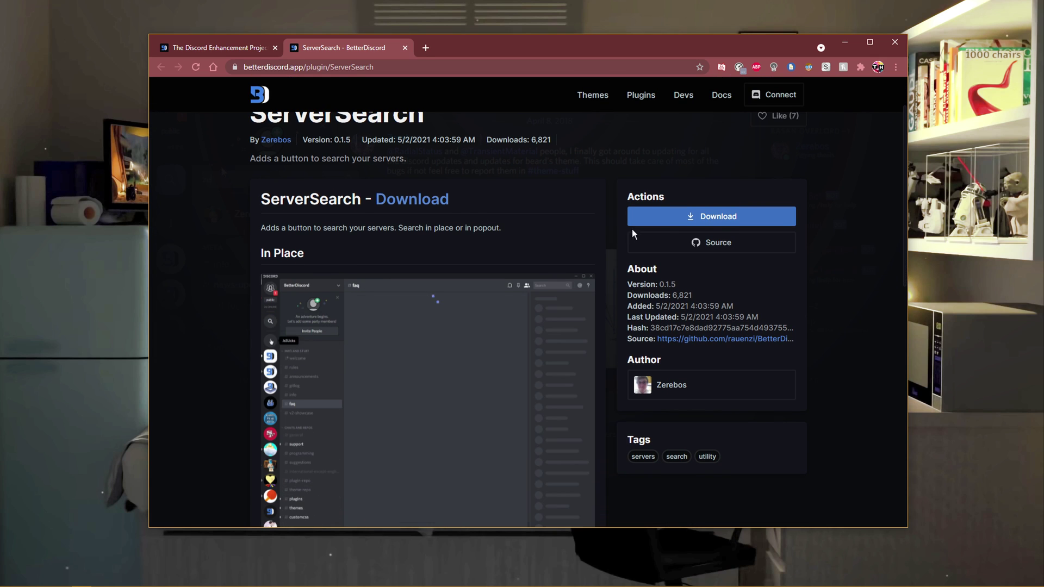
pyautogui.click(664, 223)
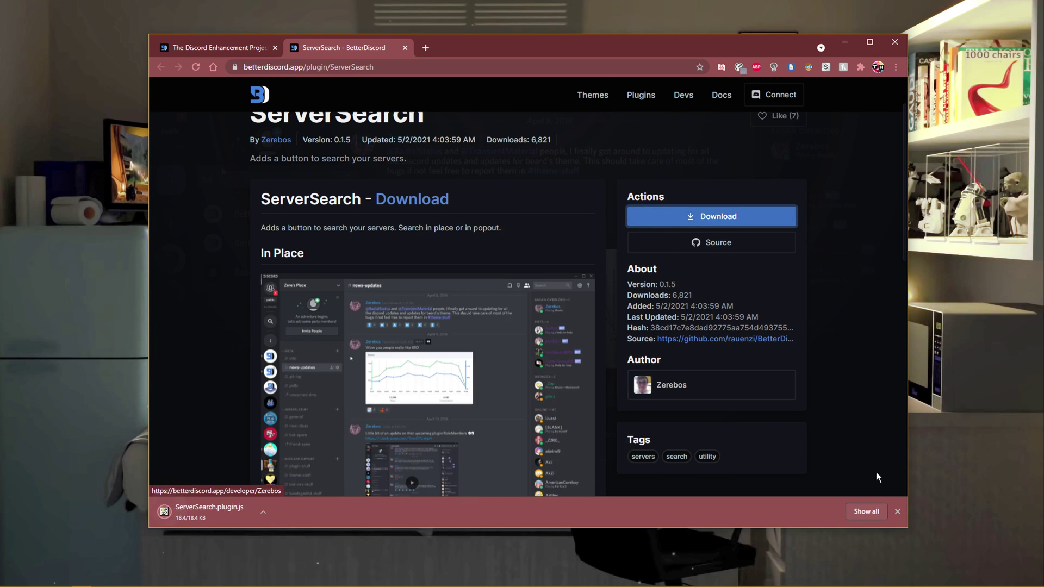
pyautogui.click(898, 514)
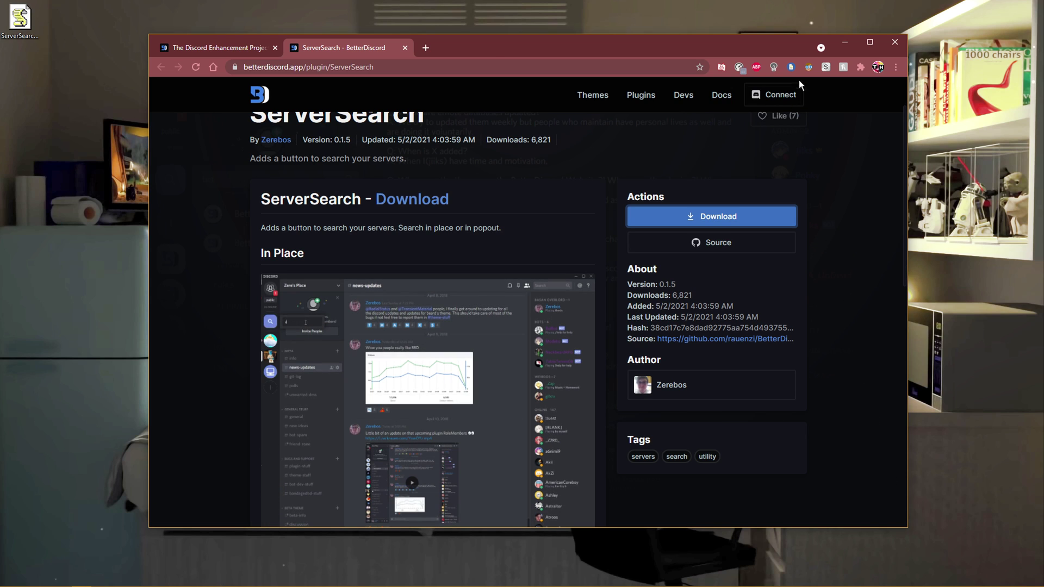
# Step: Move the downloaded ServerSearch plugin file from the desktop into the plugins folder and minimize both the browser and folder windows
pyautogui.click(844, 42)
pyautogui.moveTo(20, 19); pyautogui.dragTo(346, 162)
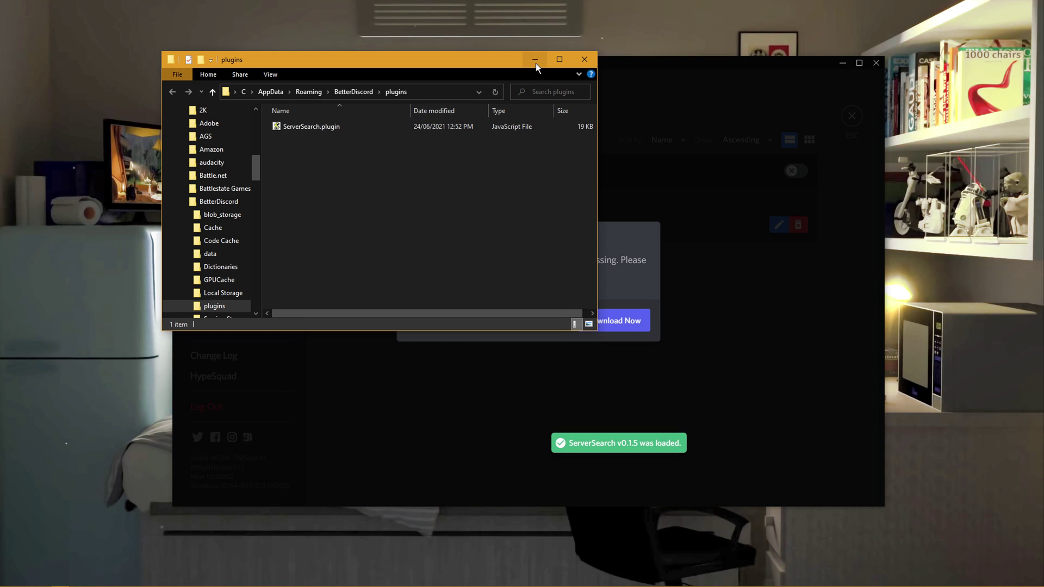
pyautogui.click(536, 60)
# Step: Download the missing plugin library and enable both the ServerSearch and ZeresPluginLibrary plugins
pyautogui.click(596, 328)
pyautogui.click(655, 242)
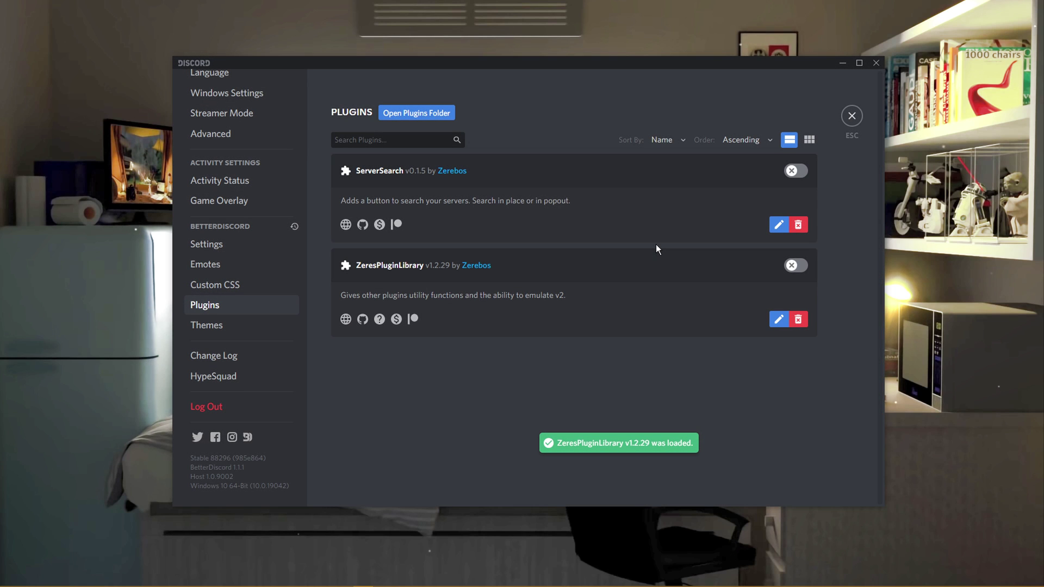
pyautogui.click(785, 173)
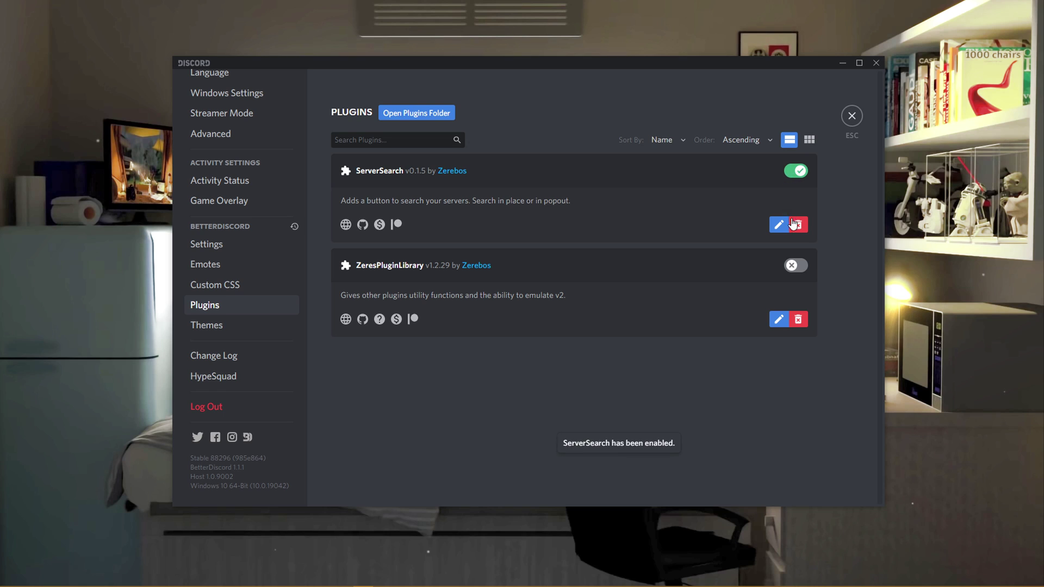
pyautogui.click(797, 267)
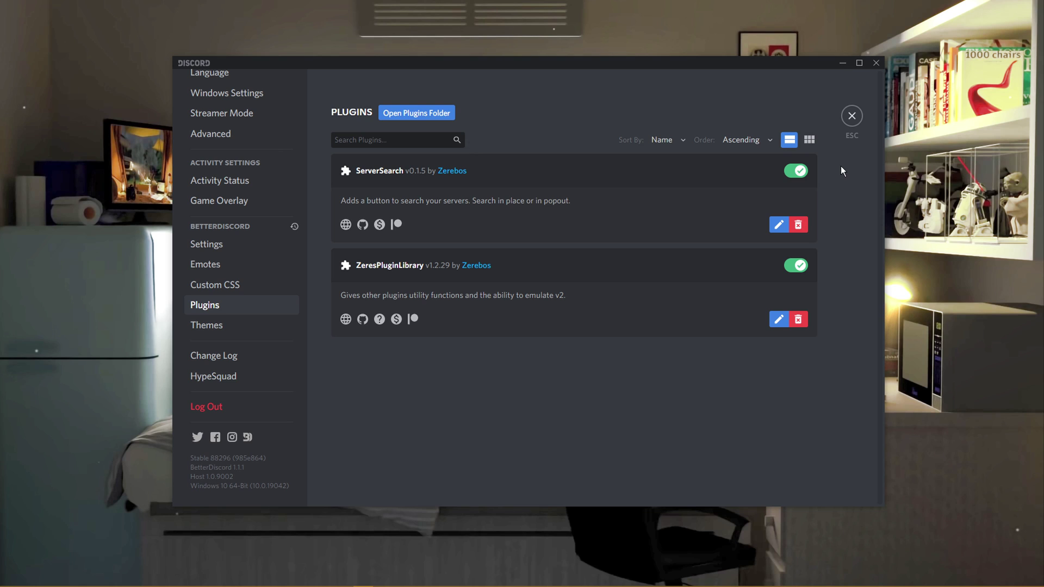
# Step: Turn the ServerSearch plugin off and on again, and close the settings
pyautogui.click(796, 171)
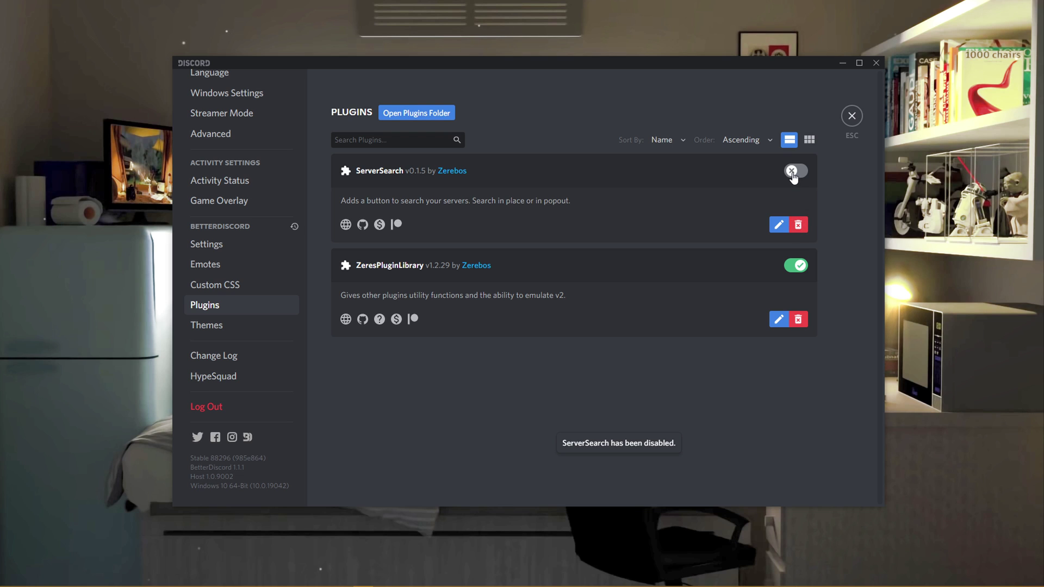
pyautogui.click(794, 171)
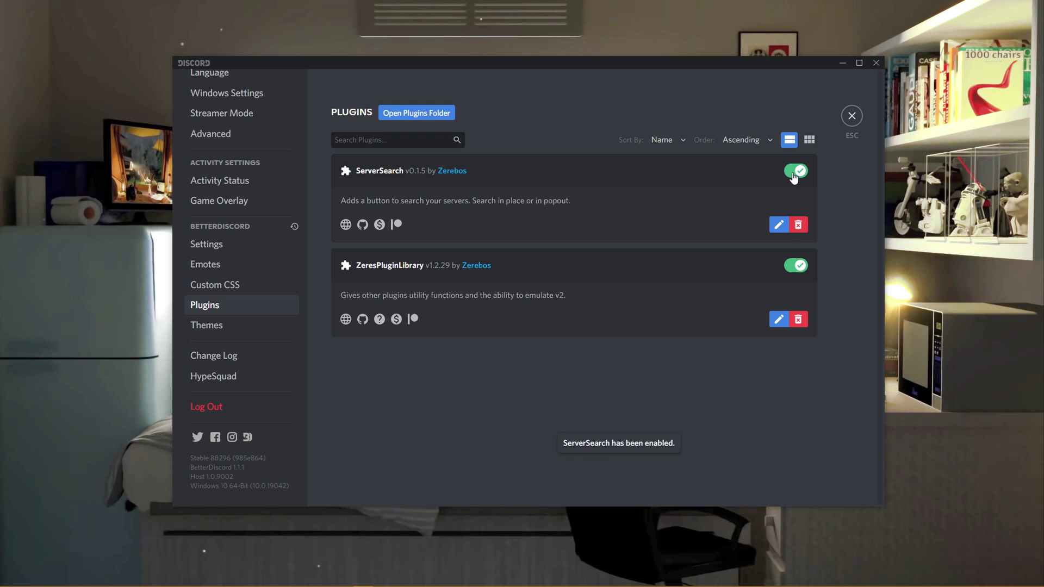
pyautogui.click(851, 115)
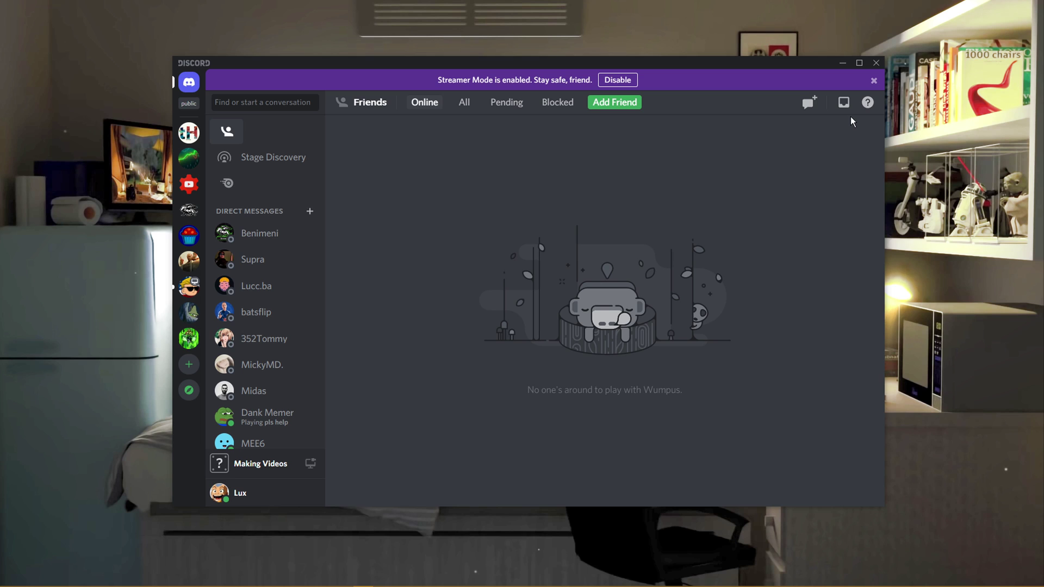